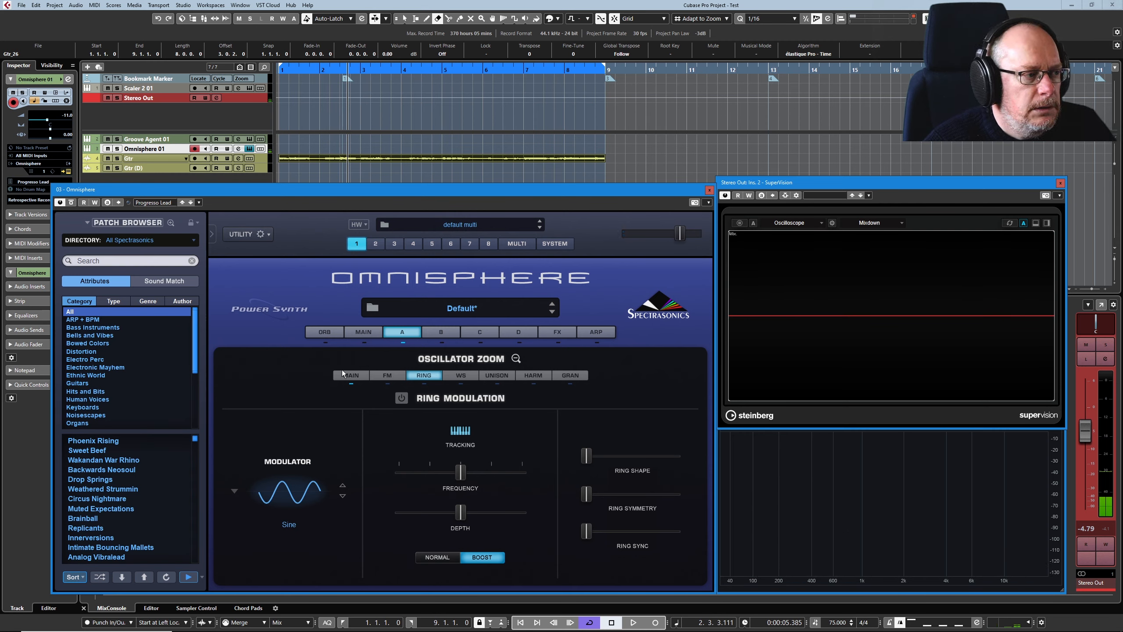
Enable ring modulation on layer A with Depth at minimum, Frequency low in its range and the Normal setting.
left_click(401, 398)
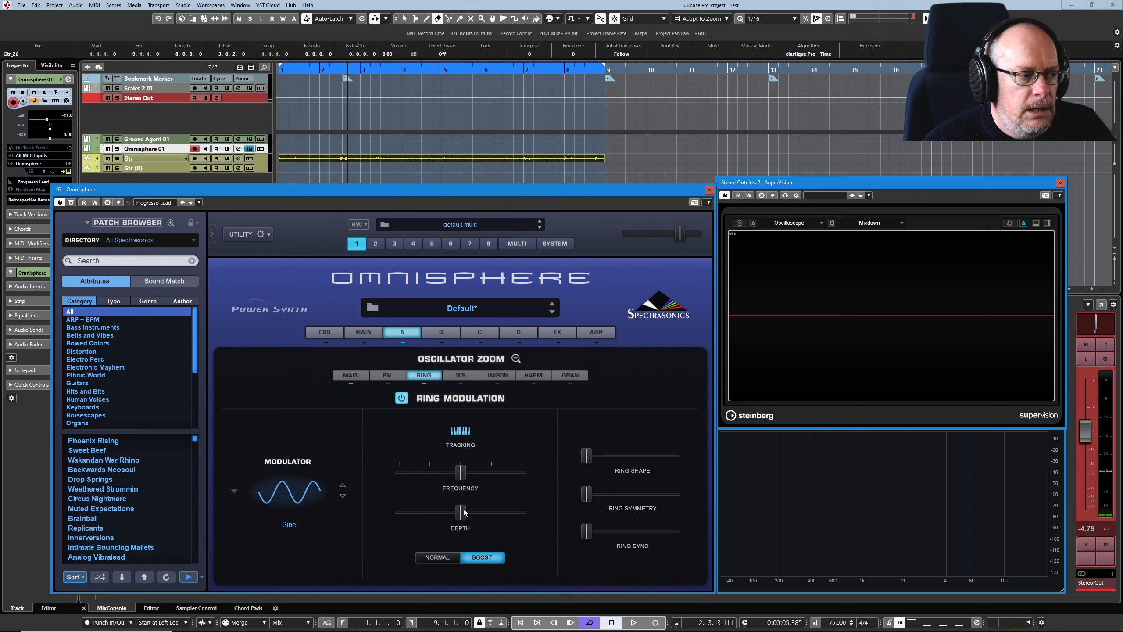
mouse_move(463, 512)
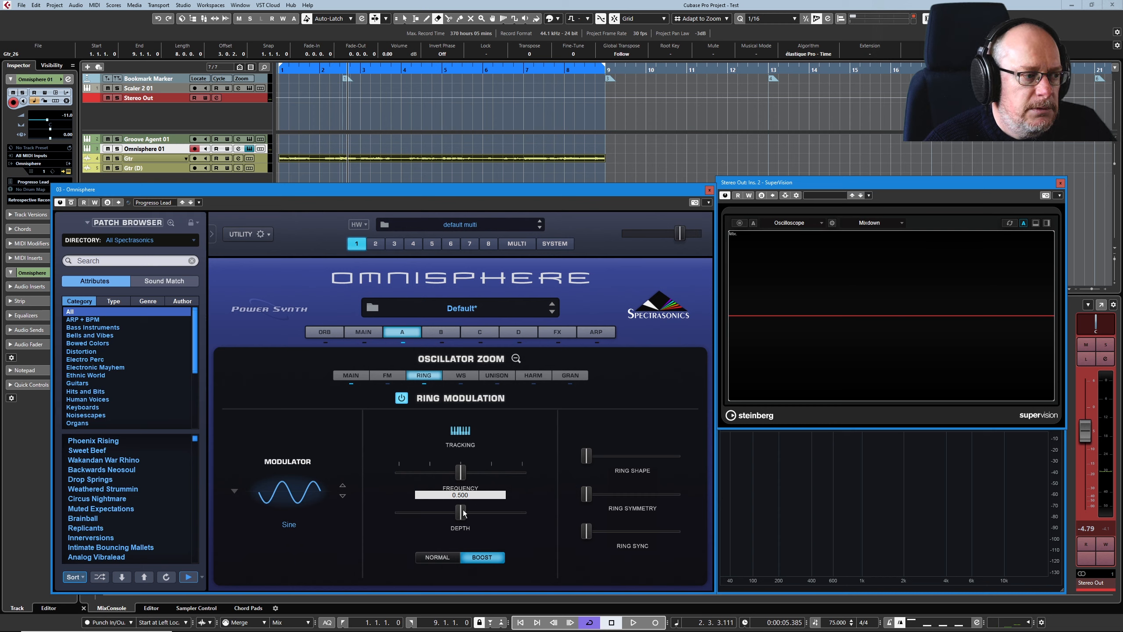
left_click_drag(463, 512, 253, 520)
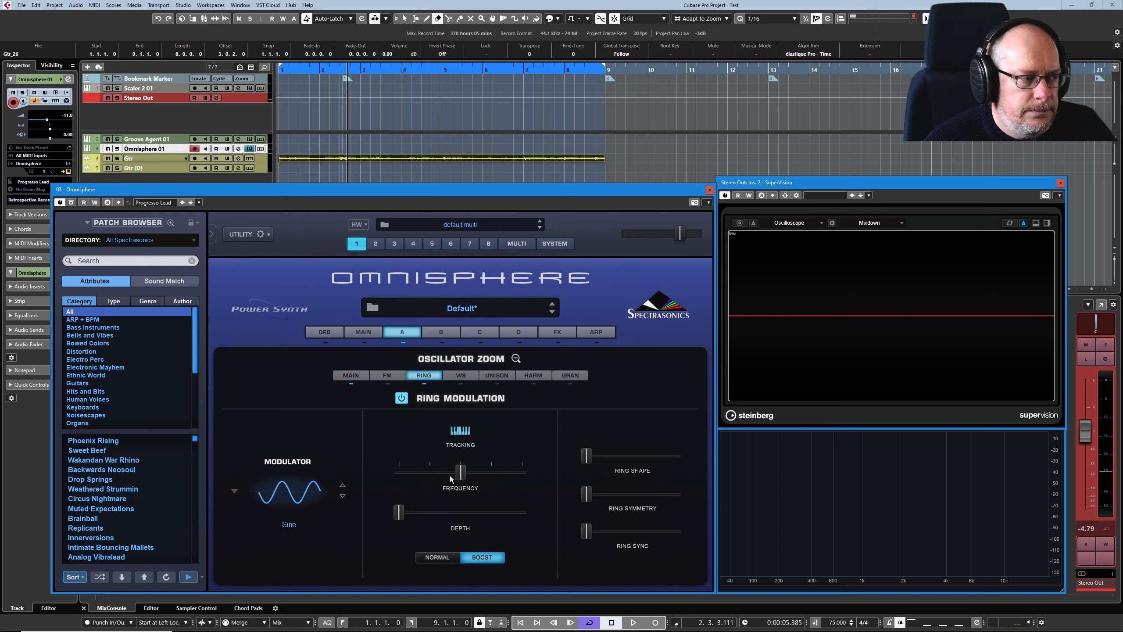
left_click_drag(461, 474, 409, 473)
left_click(438, 557)
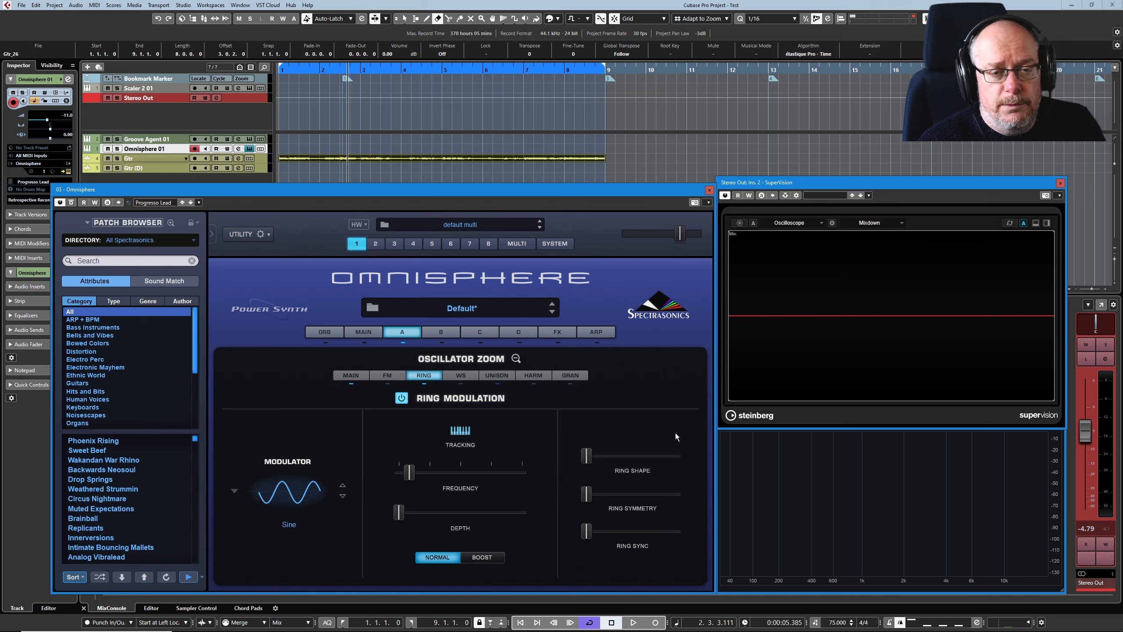
Raise the ring modulation Depth slightly from minimum, pause to inspect the spectrum, and continue to maximum.
mouse_move(766, 528)
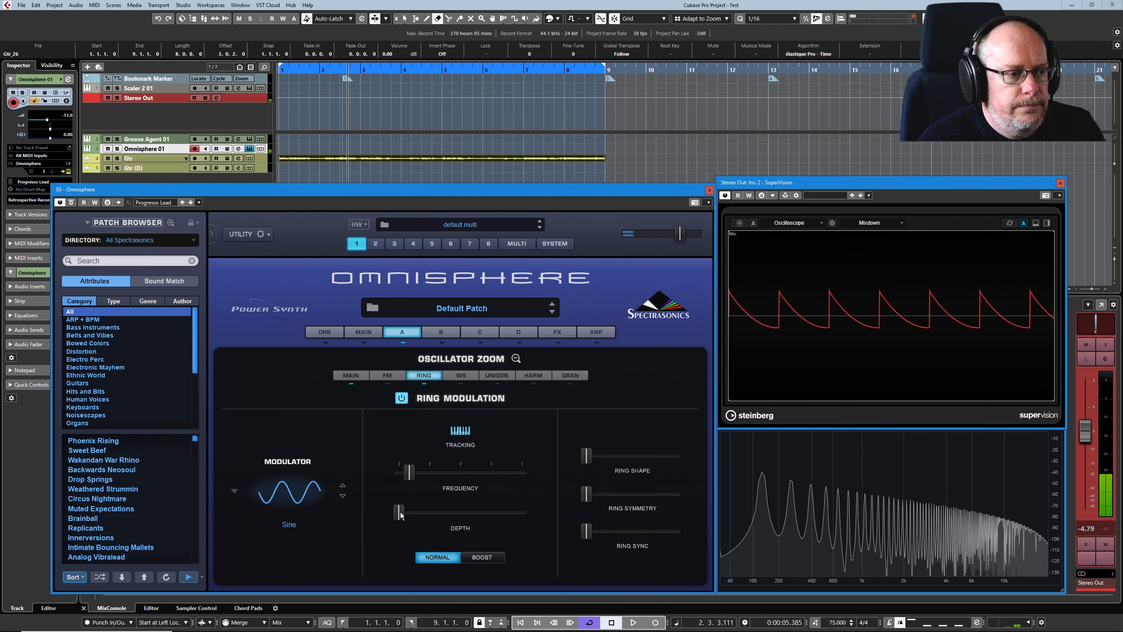
left_click_drag(400, 515, 410, 514)
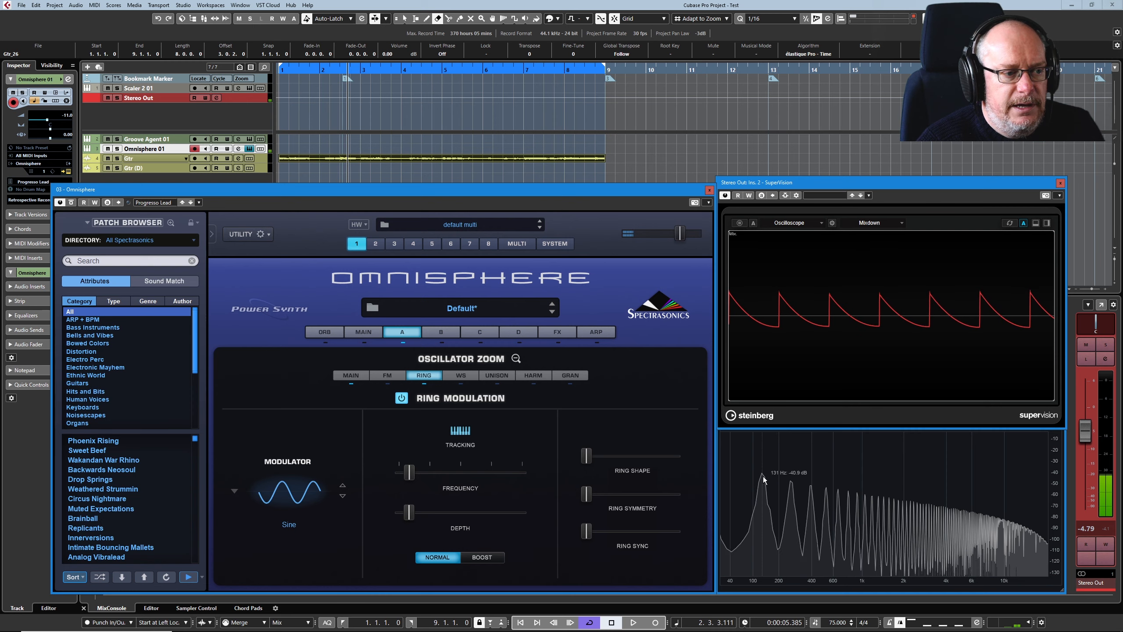
left_click_drag(409, 512, 528, 510)
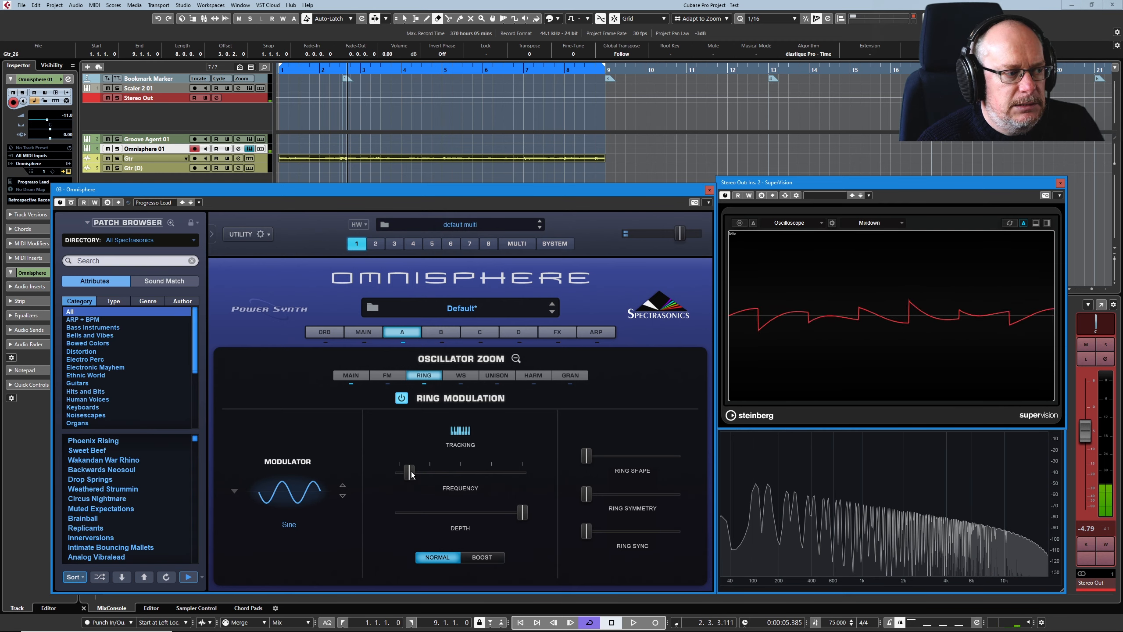
Raise the ring modulation Frequency gradually, set it to exactly 0.25, and audition a sweep upward and back.
mouse_move(411, 471)
left_click_drag(411, 472, 420, 474)
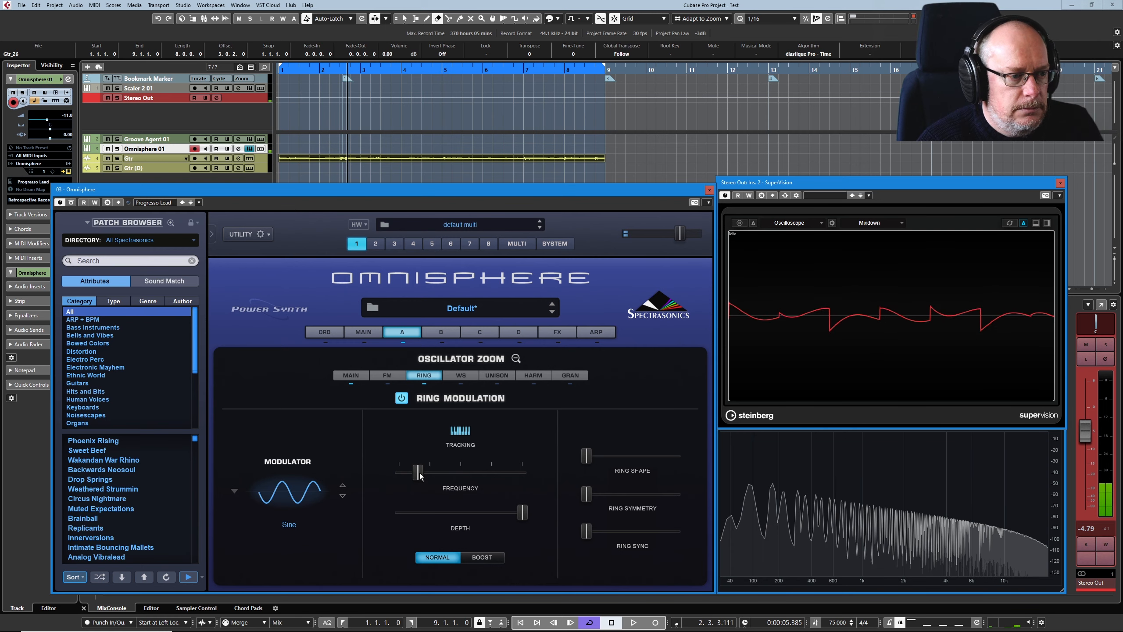
left_click_drag(420, 473, 426, 477)
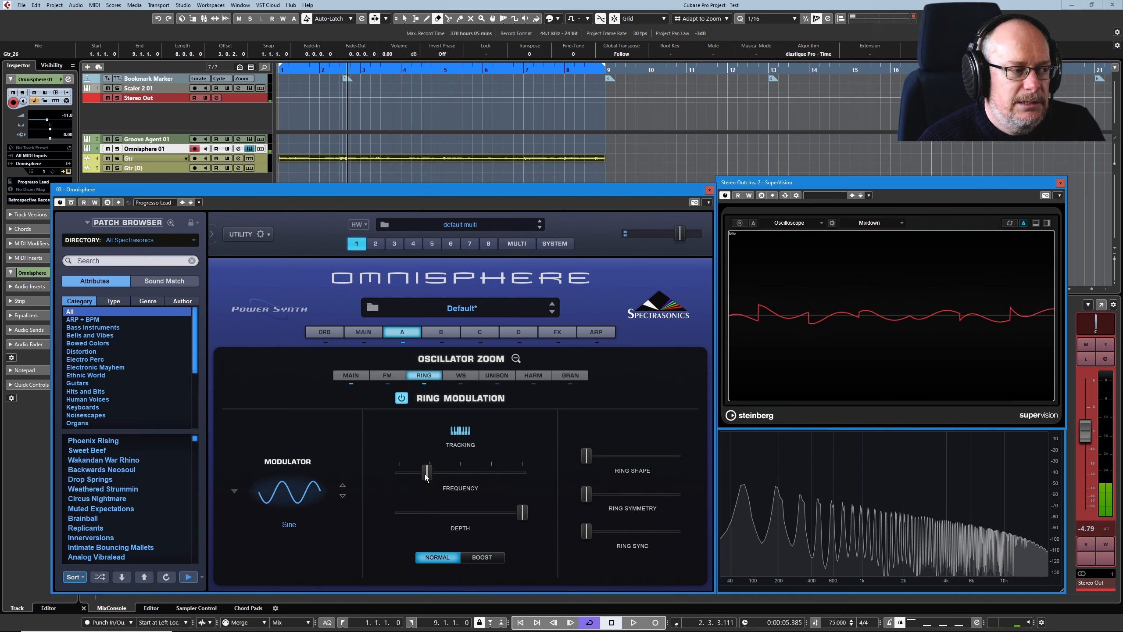
right_click(426, 476)
left_click(452, 487)
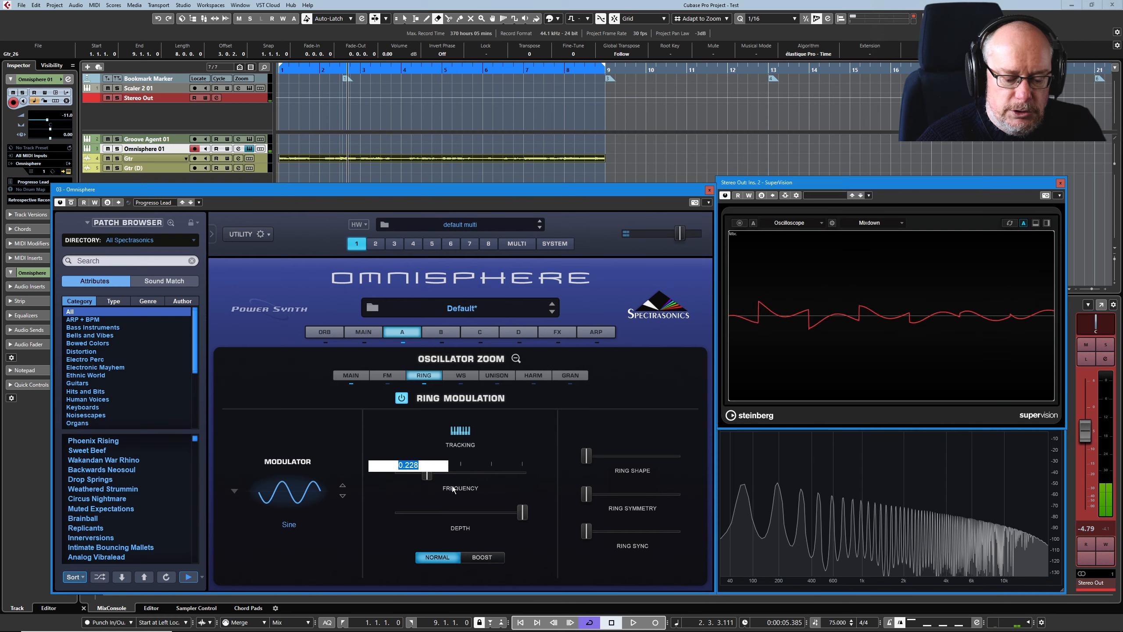
type("0.25")
key("Return")
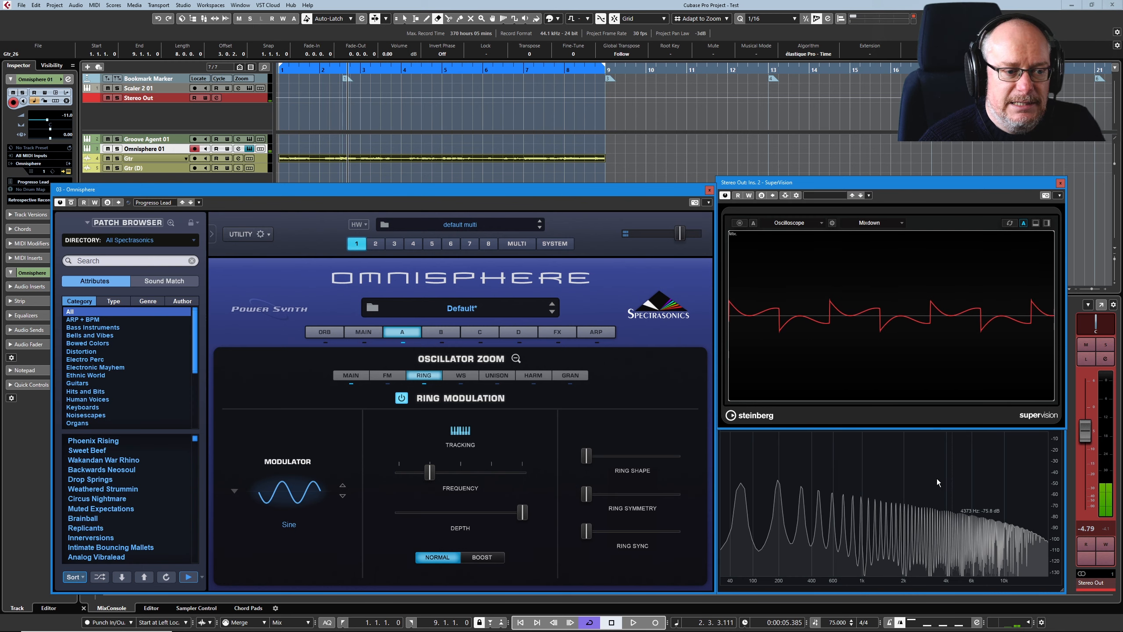
left_click_drag(429, 472, 544, 474)
left_click(455, 464, "ctrl")
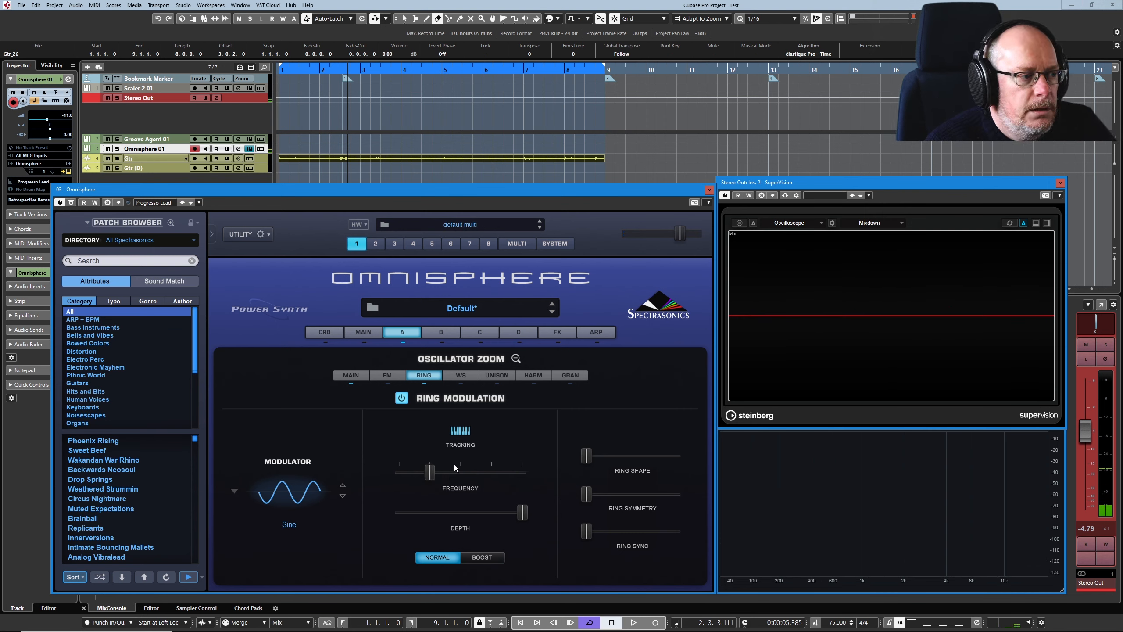
Compare the Boost setting with Normal at full Depth, and lower the ring modulation Frequency to minimum.
left_click(481, 557)
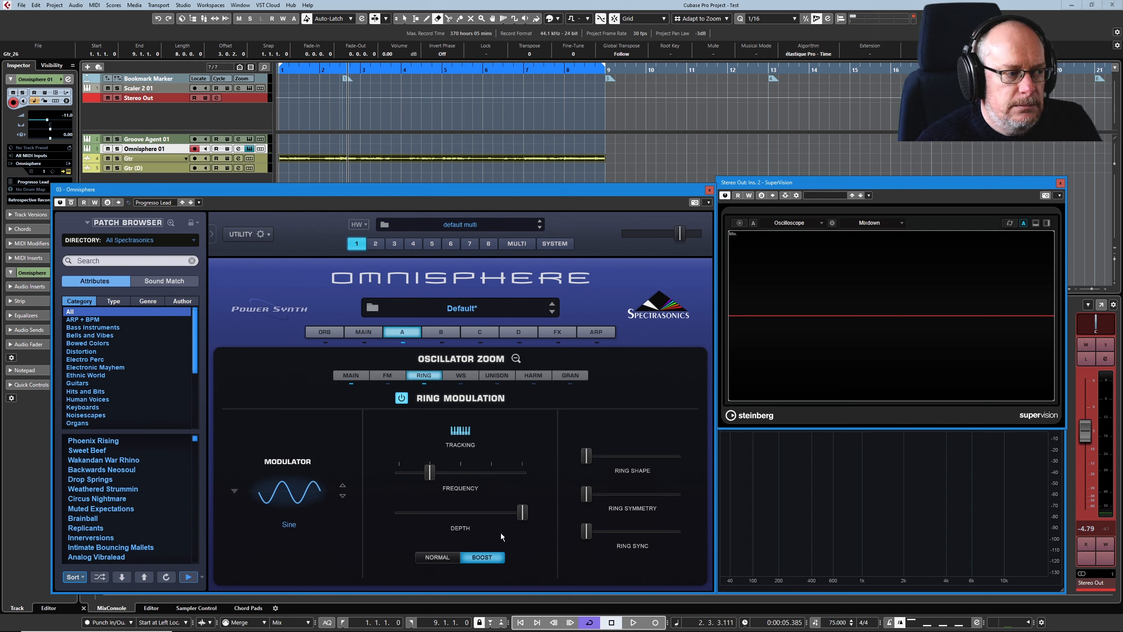
mouse_move(523, 516)
left_mouse_down()
mouse_move(438, 525)
mouse_move(512, 517)
left_mouse_up()
left_click_drag(429, 472, 363, 481)
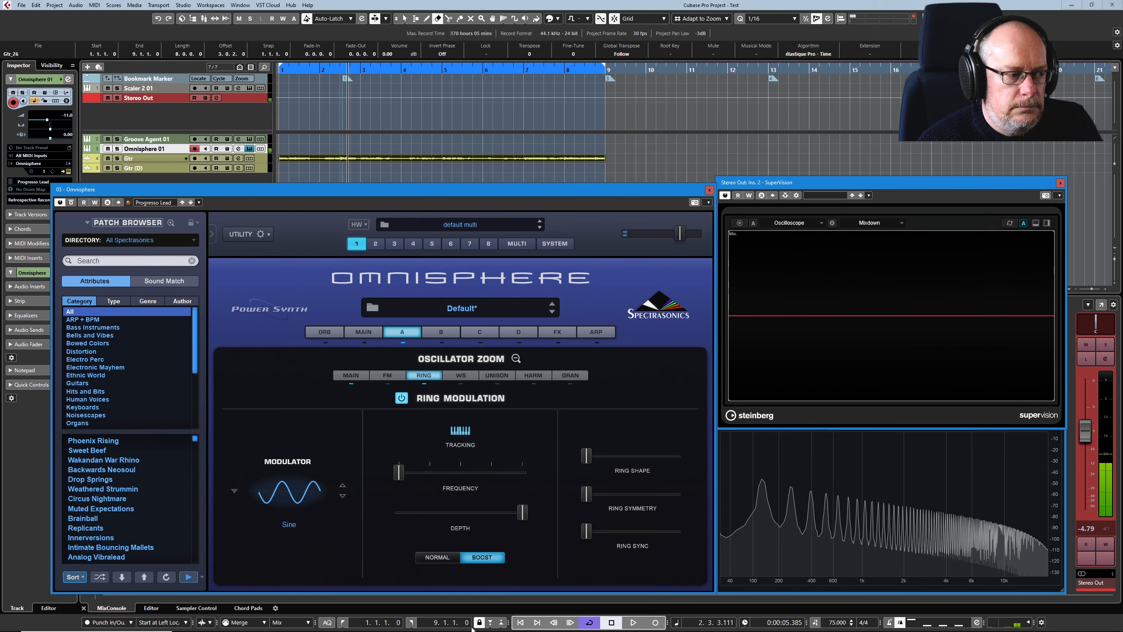
left_click(436, 557)
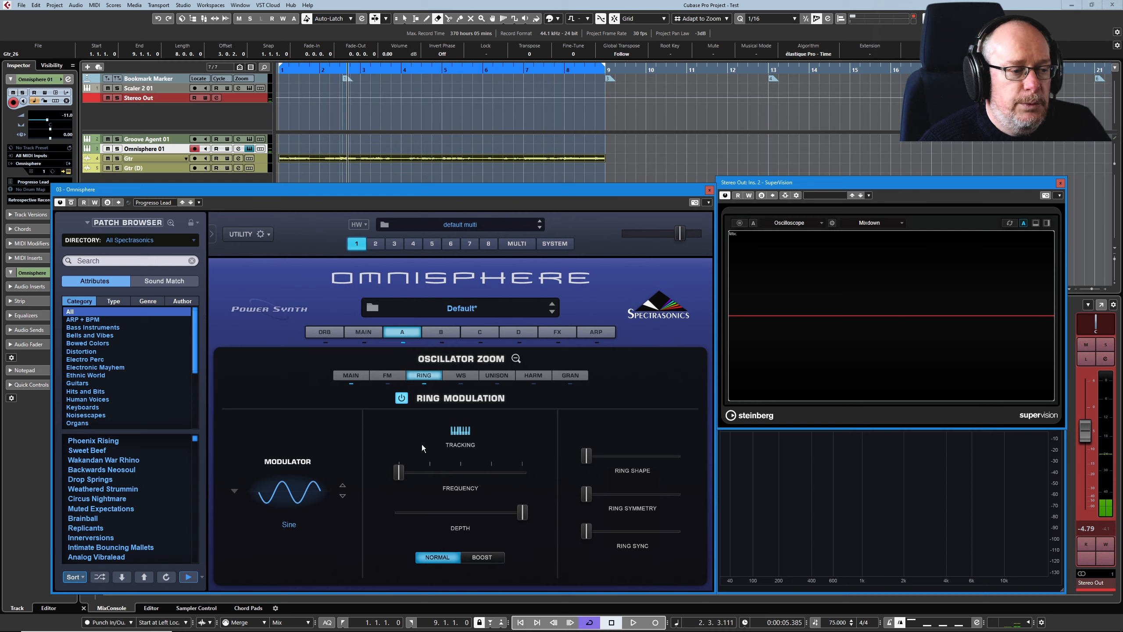
Change the ring modulator waveform to Juno 60 Sub from the classic sub oscillator waveforms.
left_click(311, 483)
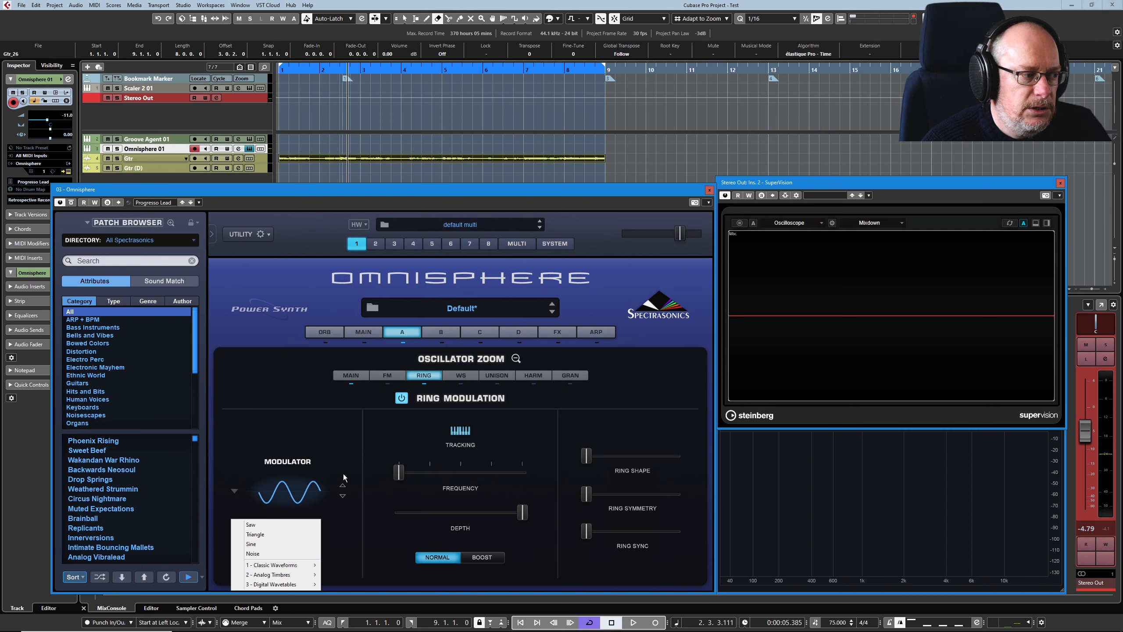
mouse_move(287, 568)
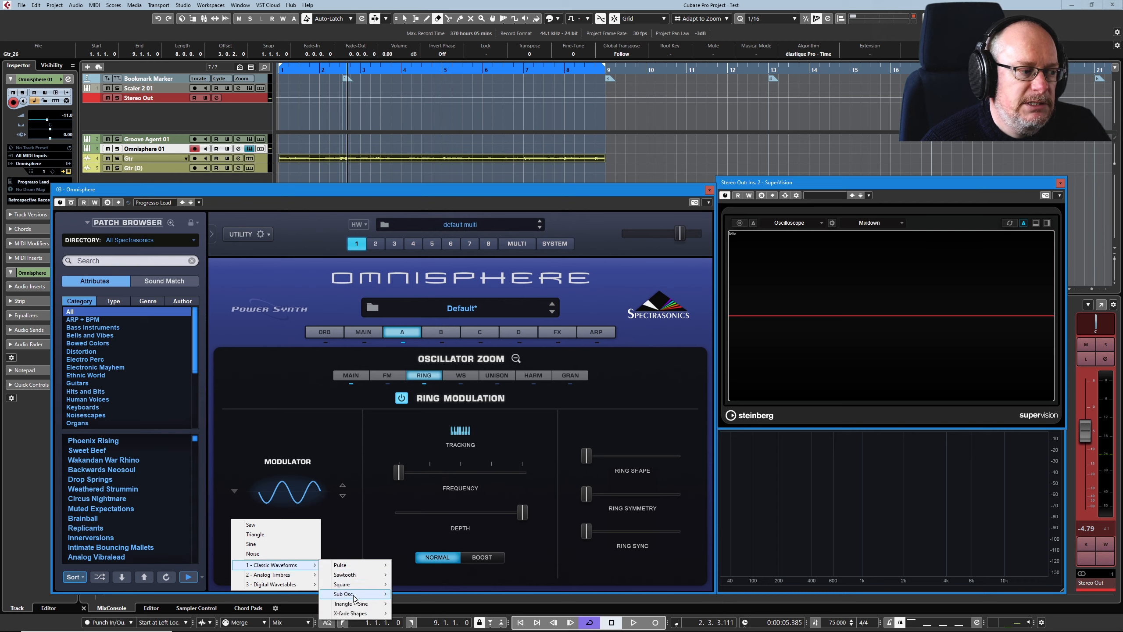
mouse_move(352, 593)
left_click(430, 537)
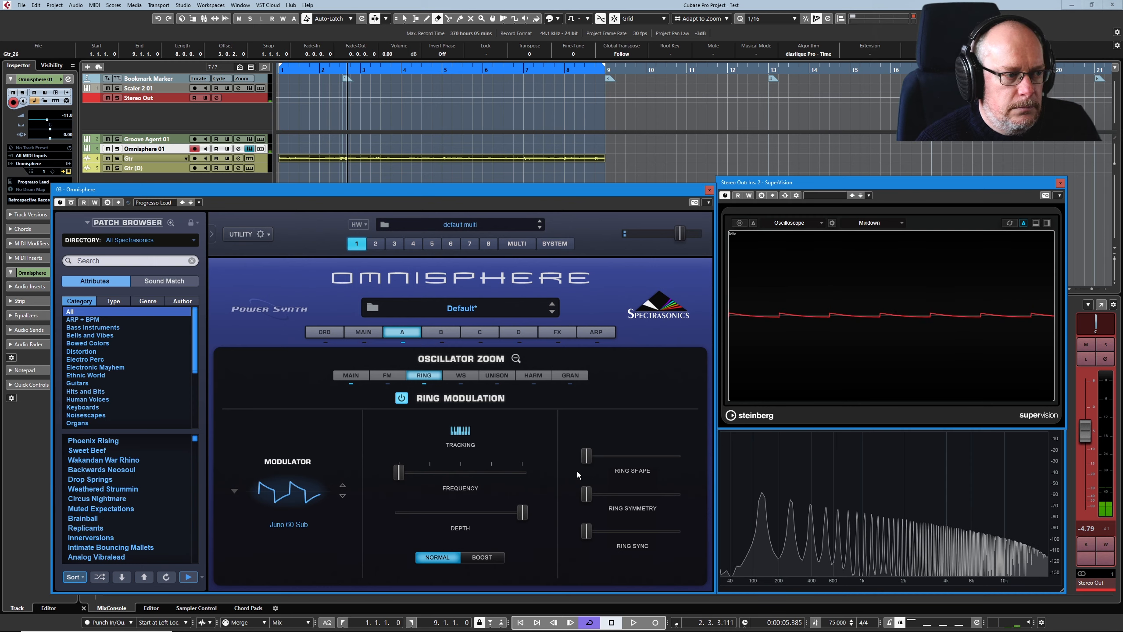
Raise Ring Shape to about a quarter, Ring Symmetry to about a third and Ring Sync to about half, with Frequency slightly above minimum.
mouse_move(586, 460)
left_click_drag(586, 462, 596, 462)
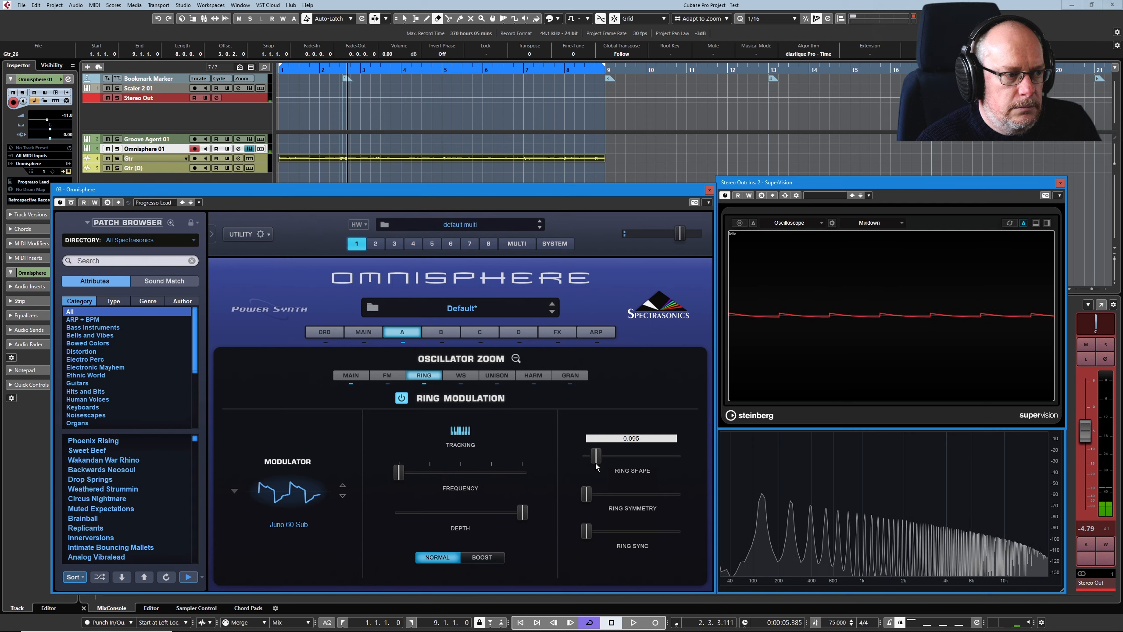
left_click_drag(399, 472, 410, 482)
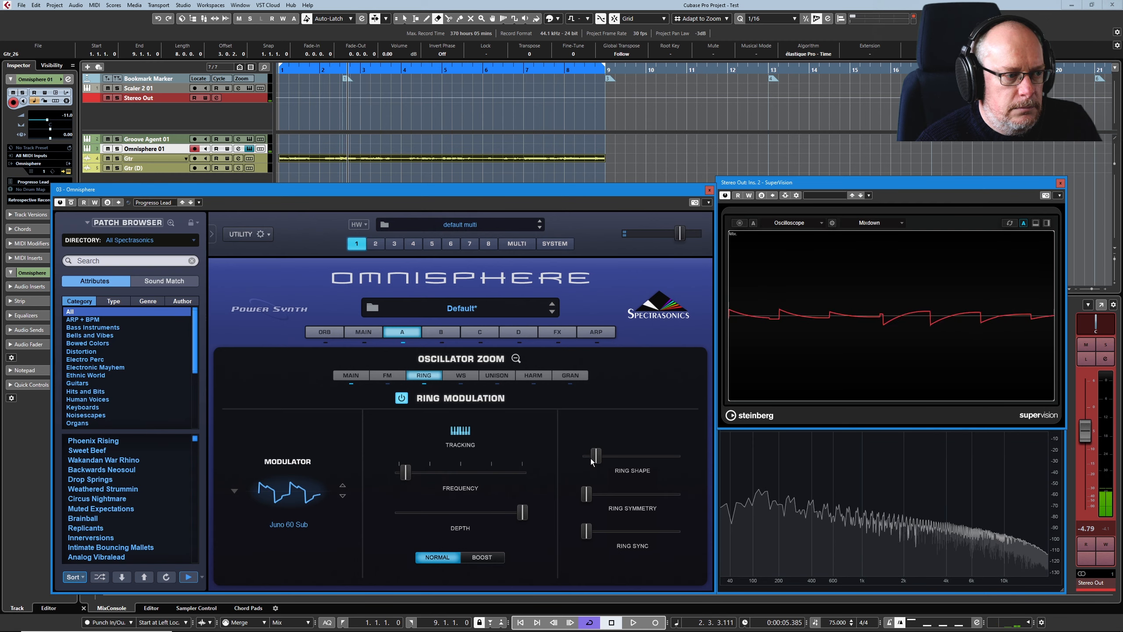
left_click_drag(591, 462, 619, 498)
left_click_drag(586, 533, 634, 529)
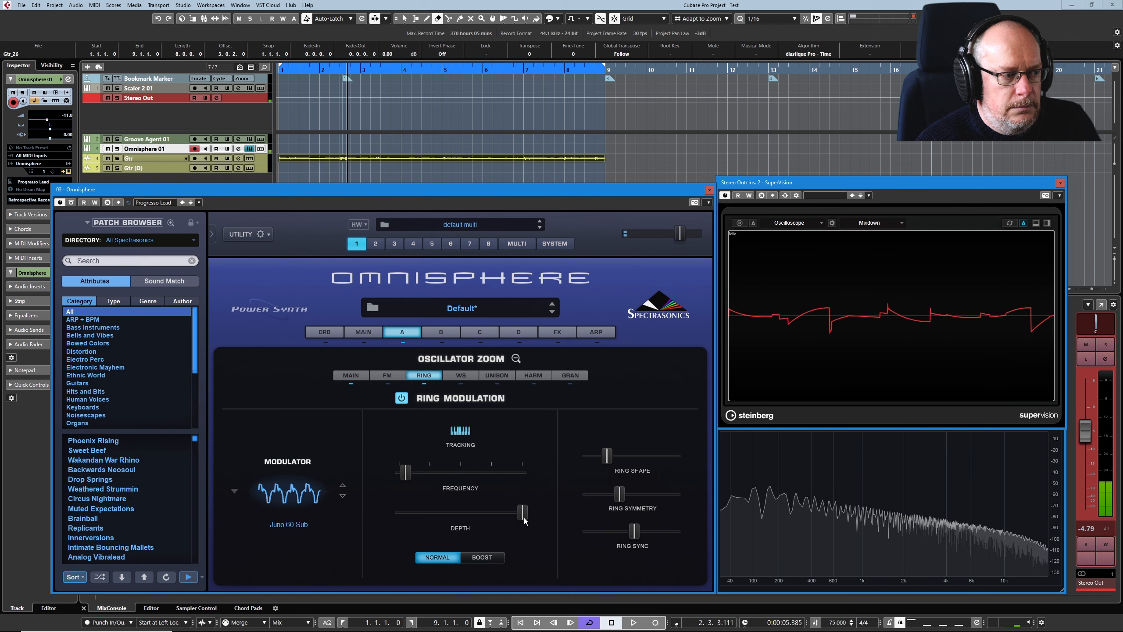
Set Frequency to about a quarter and Depth to about 80 percent of their ranges, and vary Ring Symmetry and Ring Shape around the middle.
left_click_drag(407, 477, 431, 479)
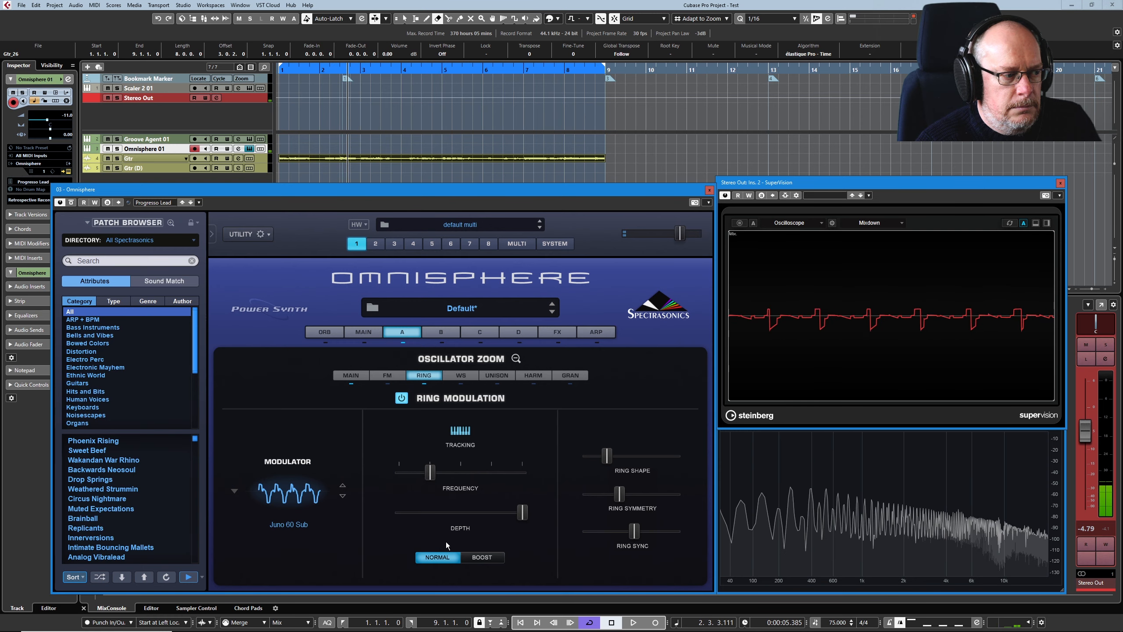
left_click_drag(521, 513, 500, 517)
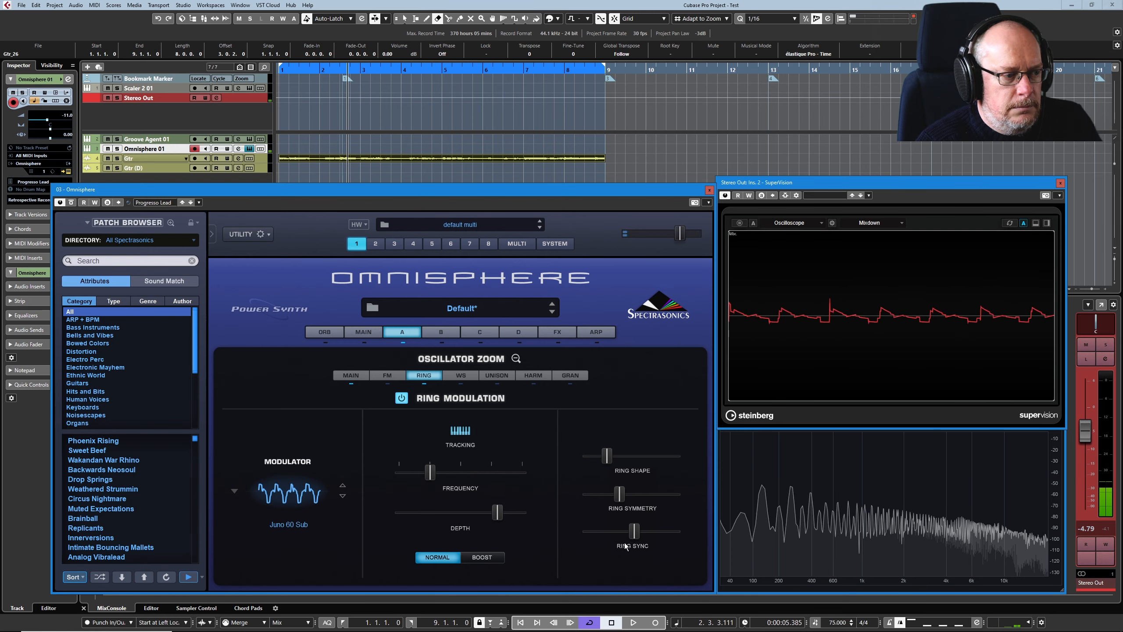
left_click_drag(615, 497, 624, 497)
left_click_drag(607, 458, 654, 462)
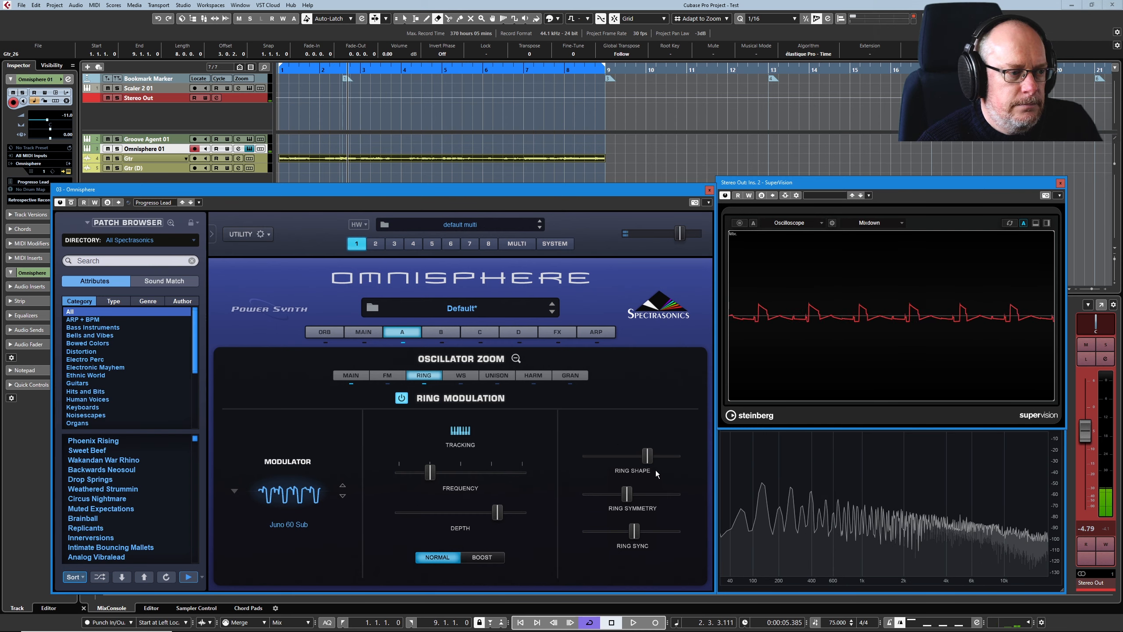
left_click_drag(649, 462, 622, 460)
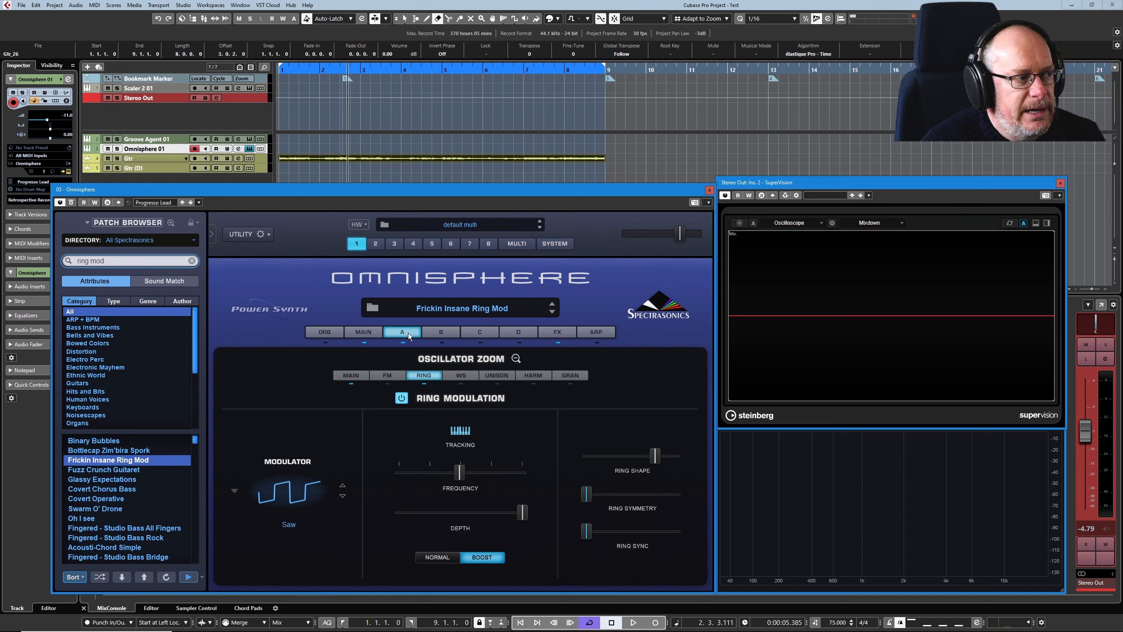
In the Frickin Insane Ring Mod patch, compare ring modulation off and on, and vary its Sync, Symmetry, Shape, Depth and Frequency.
left_click(401, 397)
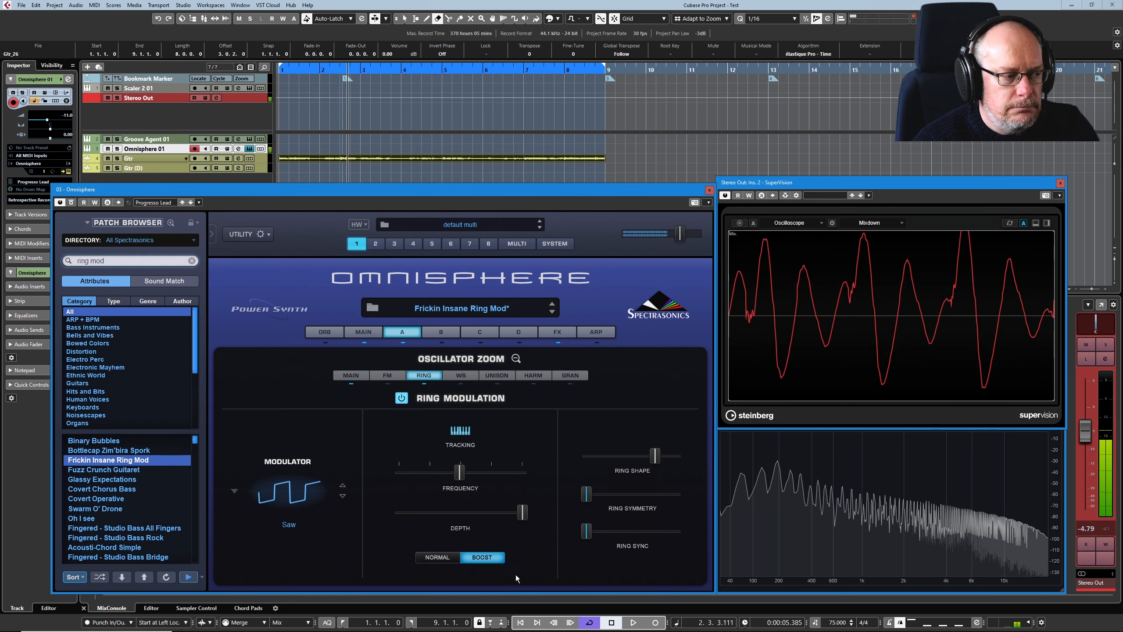
left_click_drag(589, 536, 633, 539)
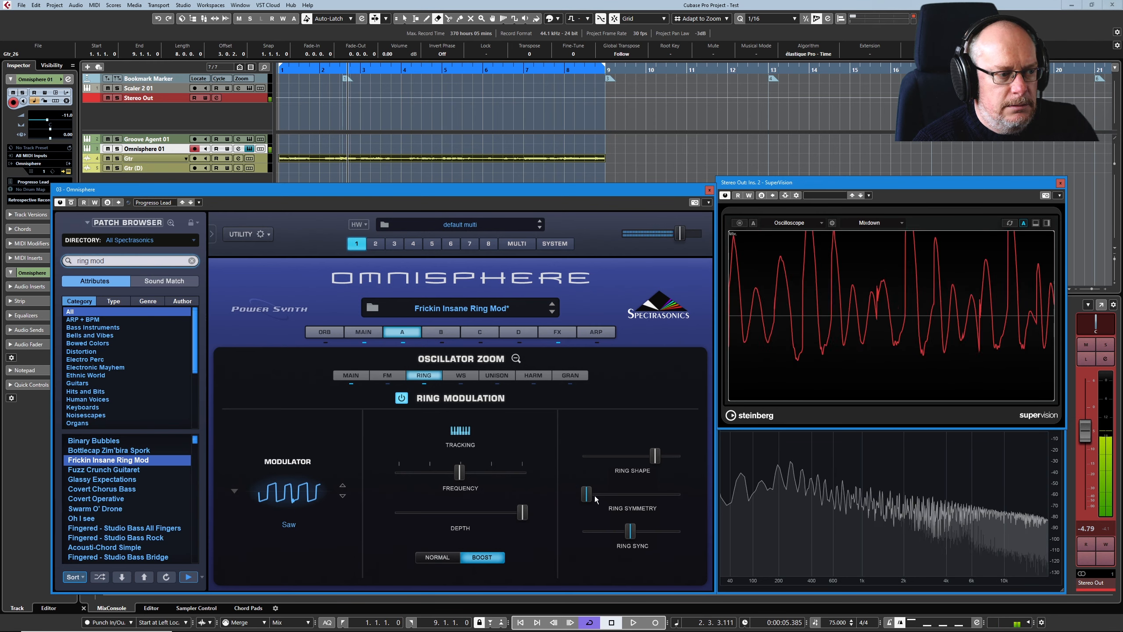
left_click_drag(593, 500, 646, 505)
left_click_drag(655, 456, 632, 456)
left_click_drag(522, 512, 510, 514)
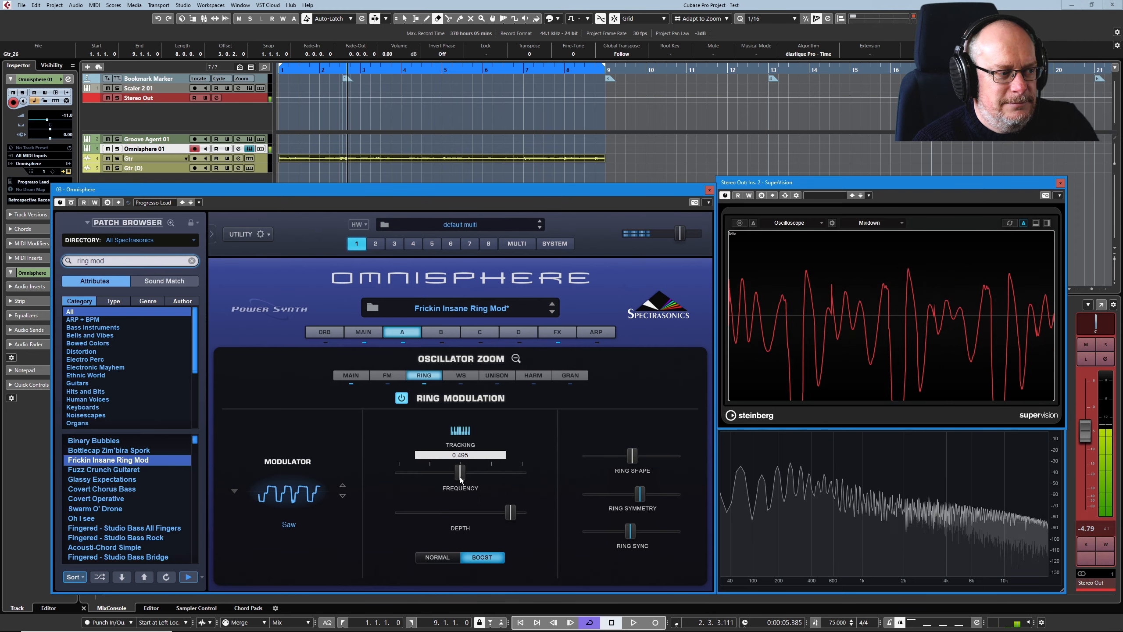
left_click_drag(462, 477, 527, 479)
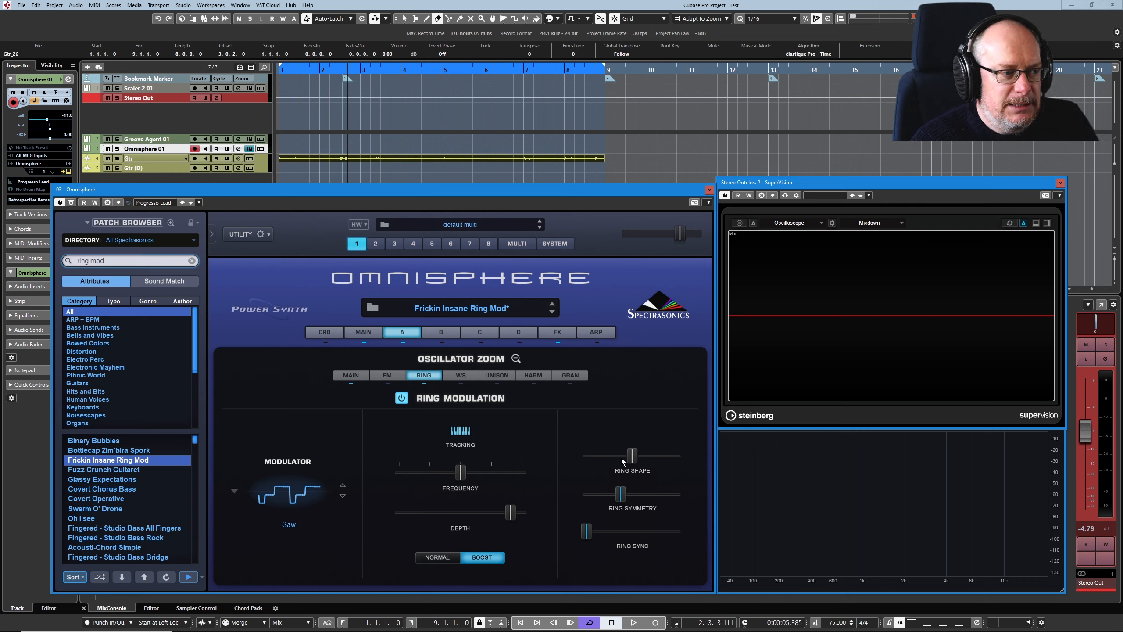
Raise Ring Shape to maximum, and Ring Symmetry and Ring Sync to about 70 percent of their ranges.
left_click_drag(622, 461, 697, 467)
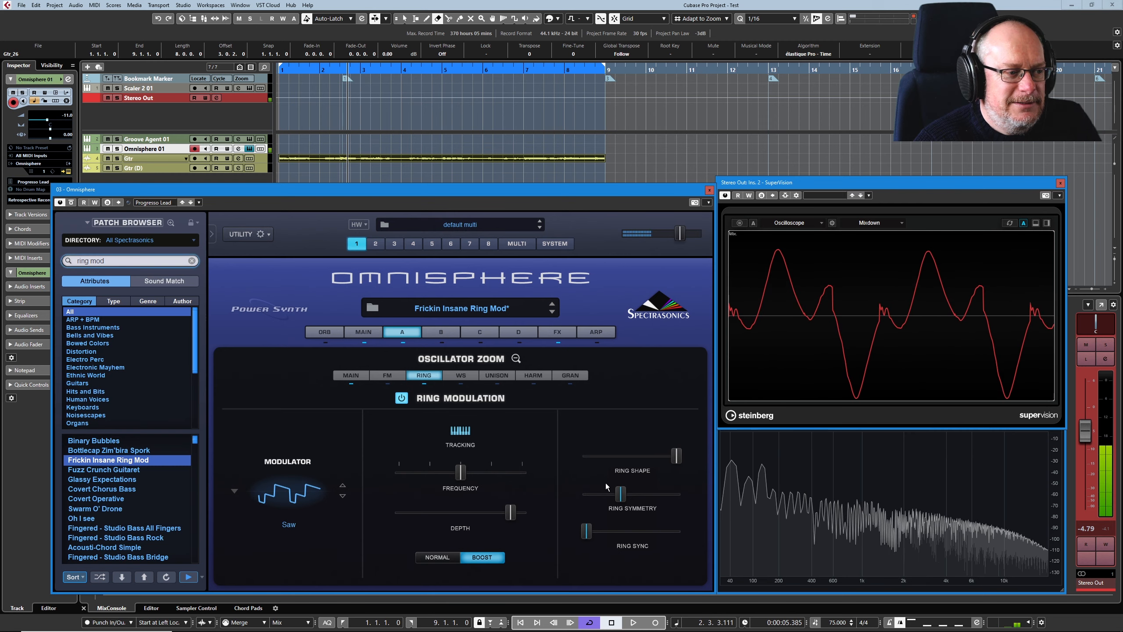
left_click_drag(620, 497, 650, 494)
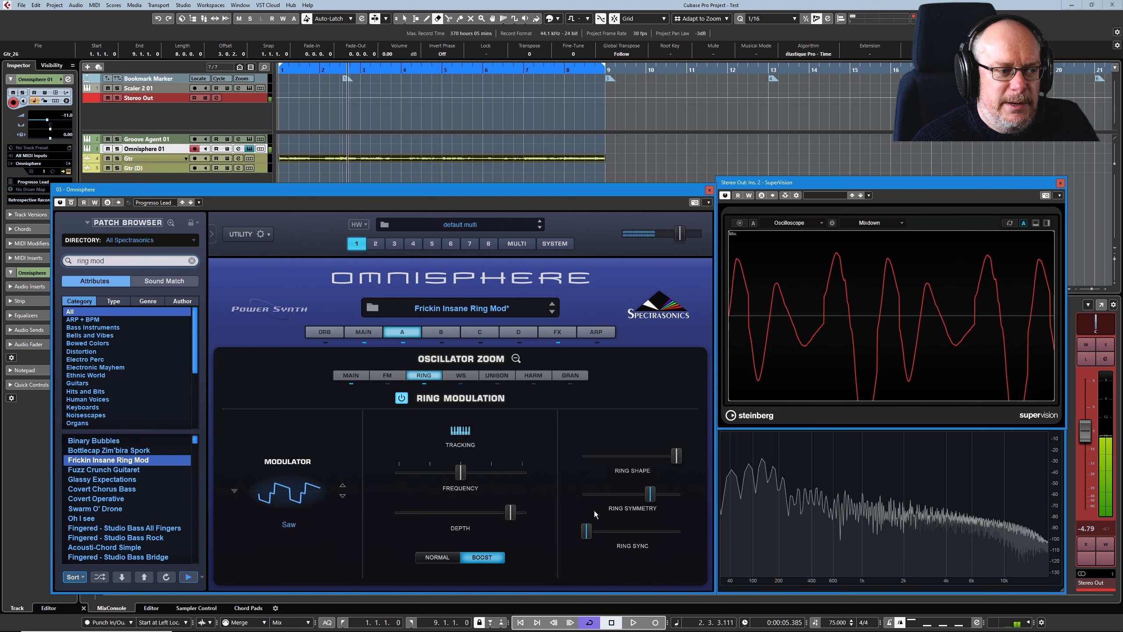
left_click_drag(586, 530, 649, 532)
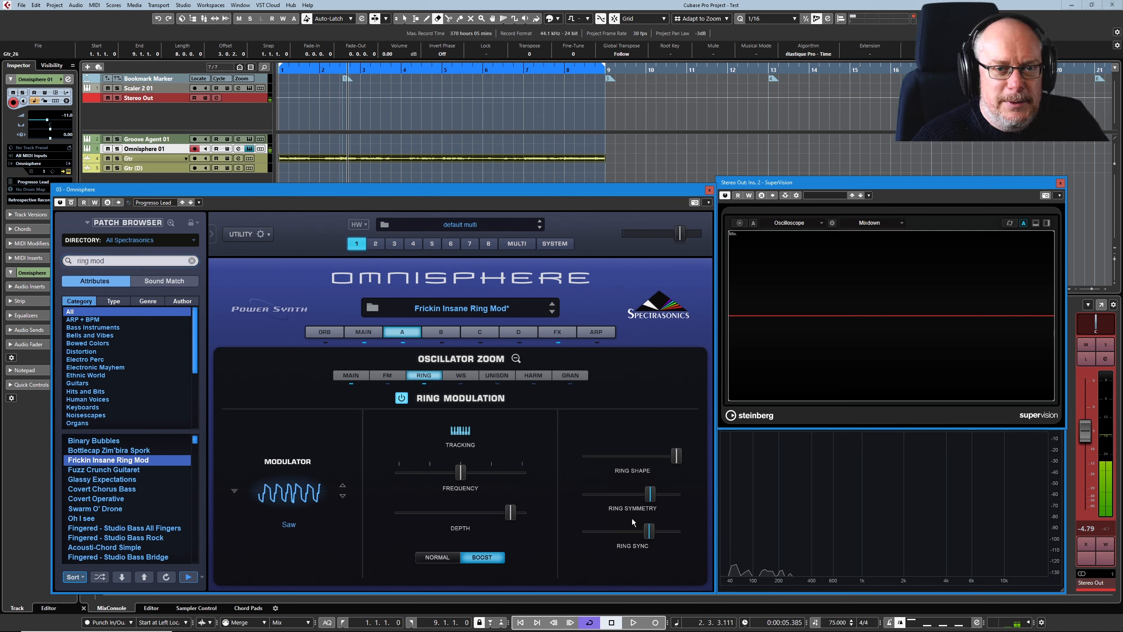